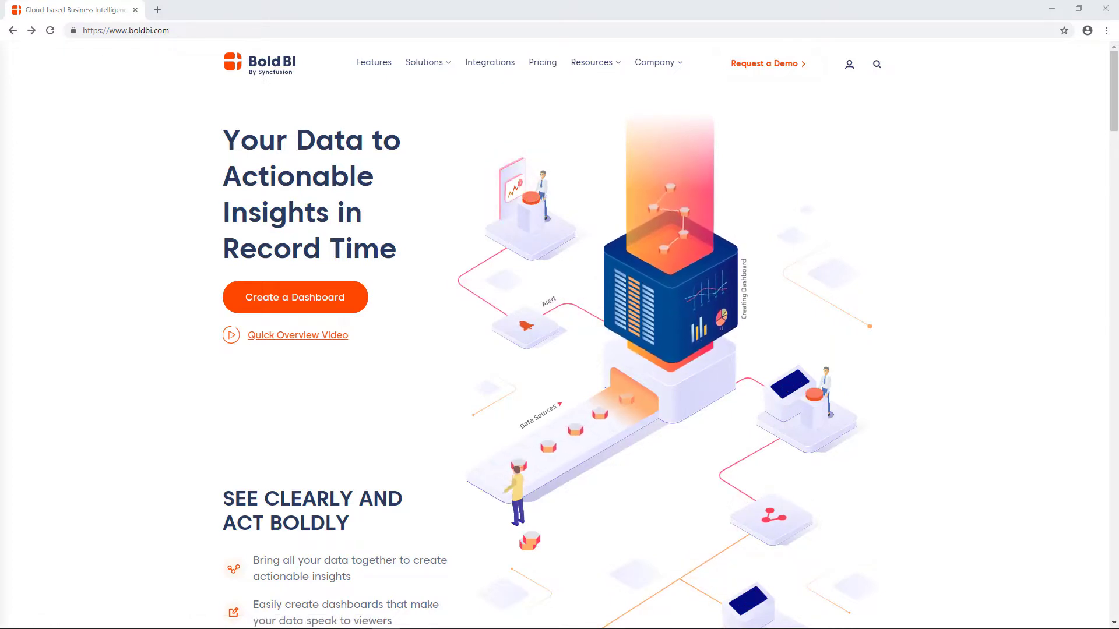
Step: Scroll through the Features page, then go to the Solutions > Finance page
{"action": "left_click", "coordinate": [375, 70]}
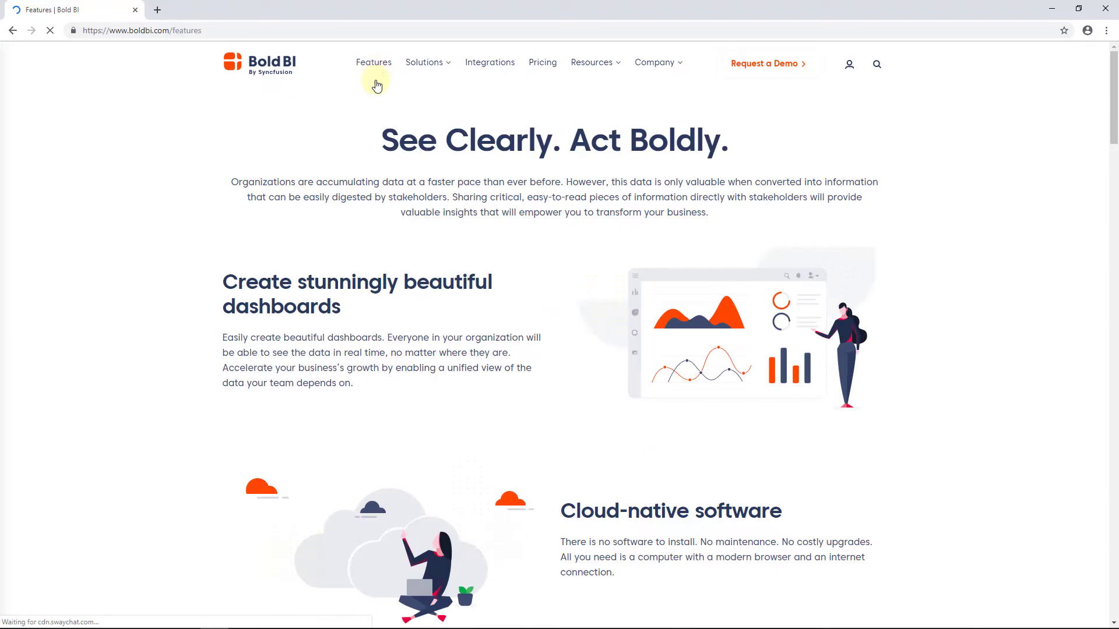
{"action": "scroll", "coordinate": [375, 113], "scroll_direction": "down", "scroll_amount": 6}
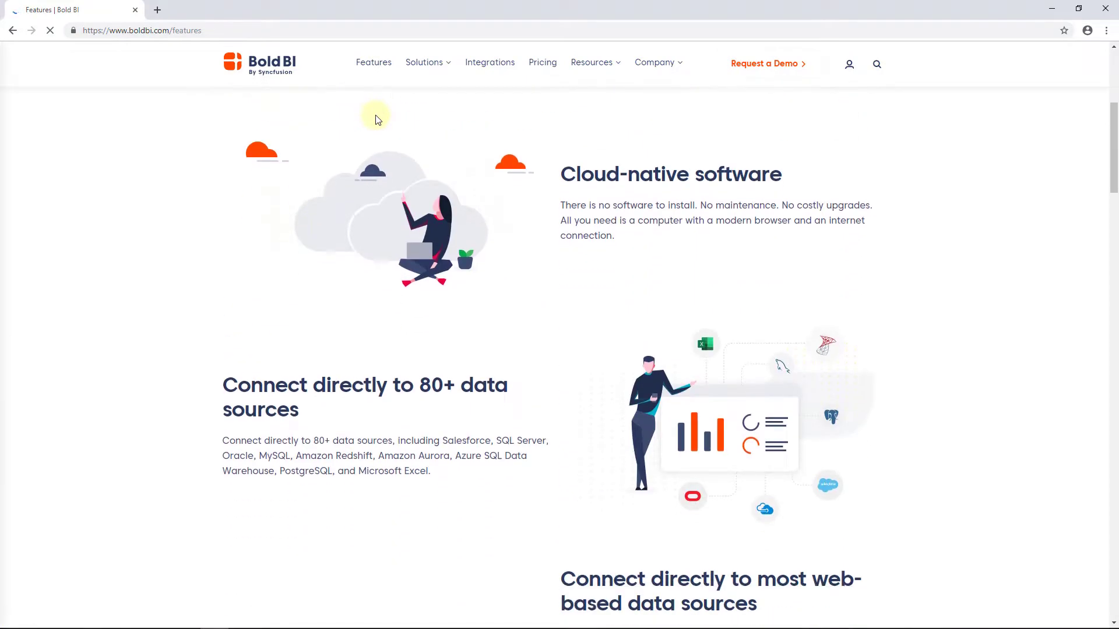
{"action": "scroll", "coordinate": [375, 120], "scroll_direction": "down", "scroll_amount": 3}
{"action": "scroll", "coordinate": [376, 119], "scroll_direction": "down", "scroll_amount": 8}
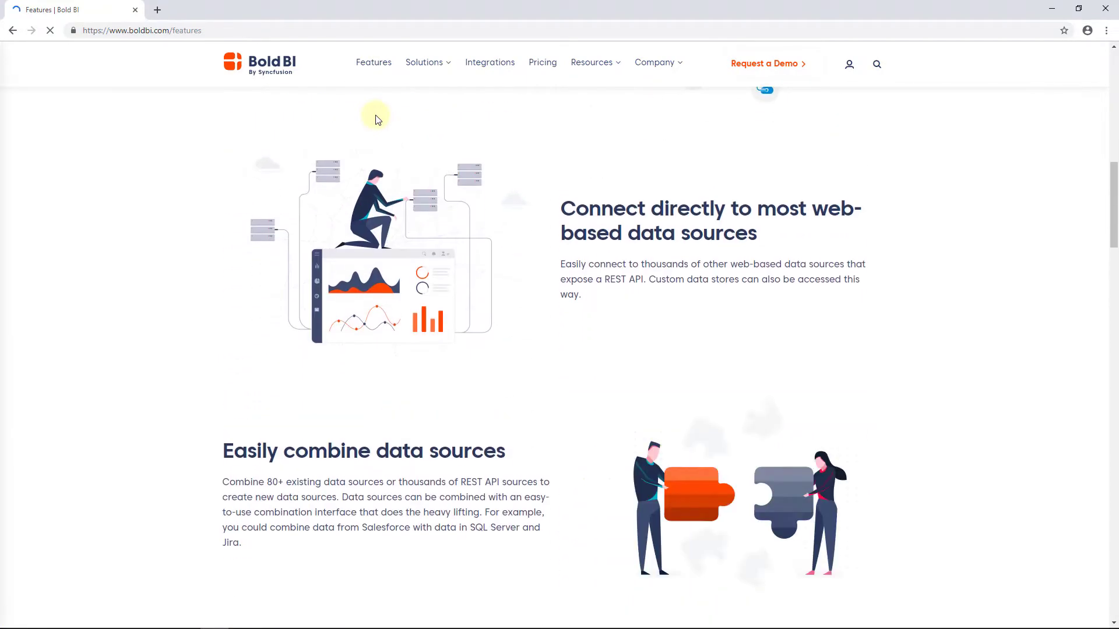
{"action": "scroll", "coordinate": [375, 119], "scroll_direction": "down", "scroll_amount": 2}
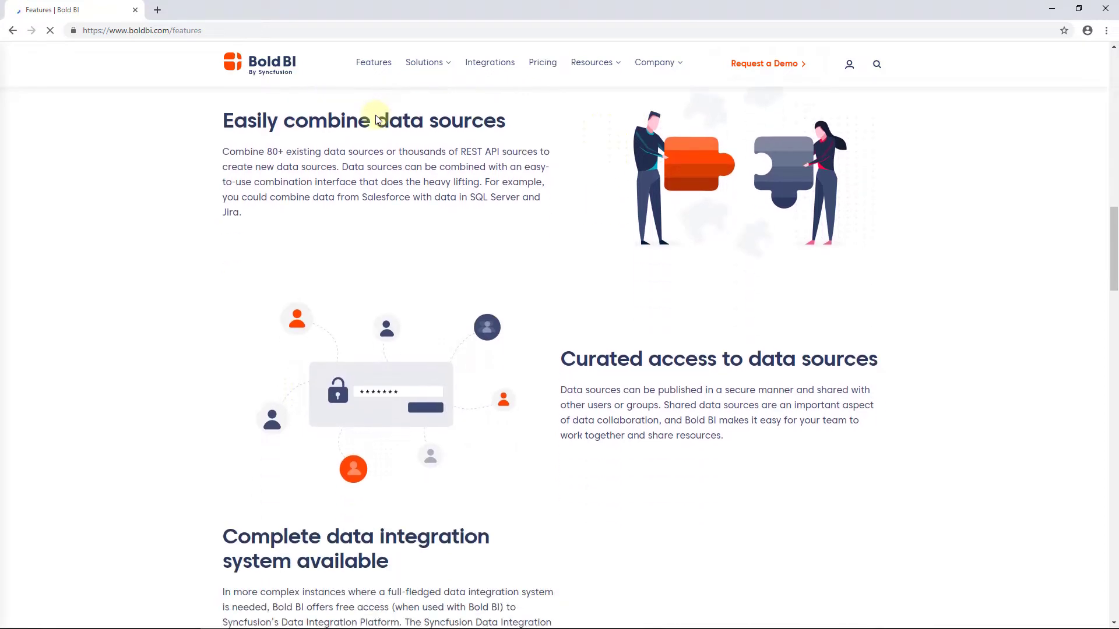
{"action": "scroll", "coordinate": [376, 119], "scroll_direction": "down", "scroll_amount": 4}
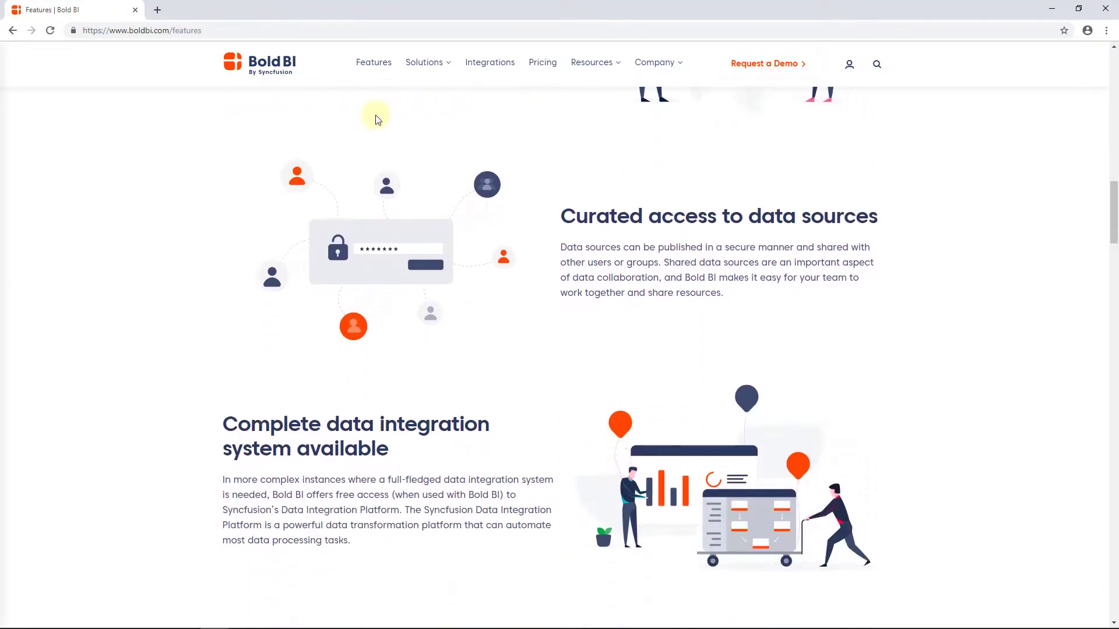
{"action": "scroll", "coordinate": [376, 119], "scroll_direction": "down", "scroll_amount": 4}
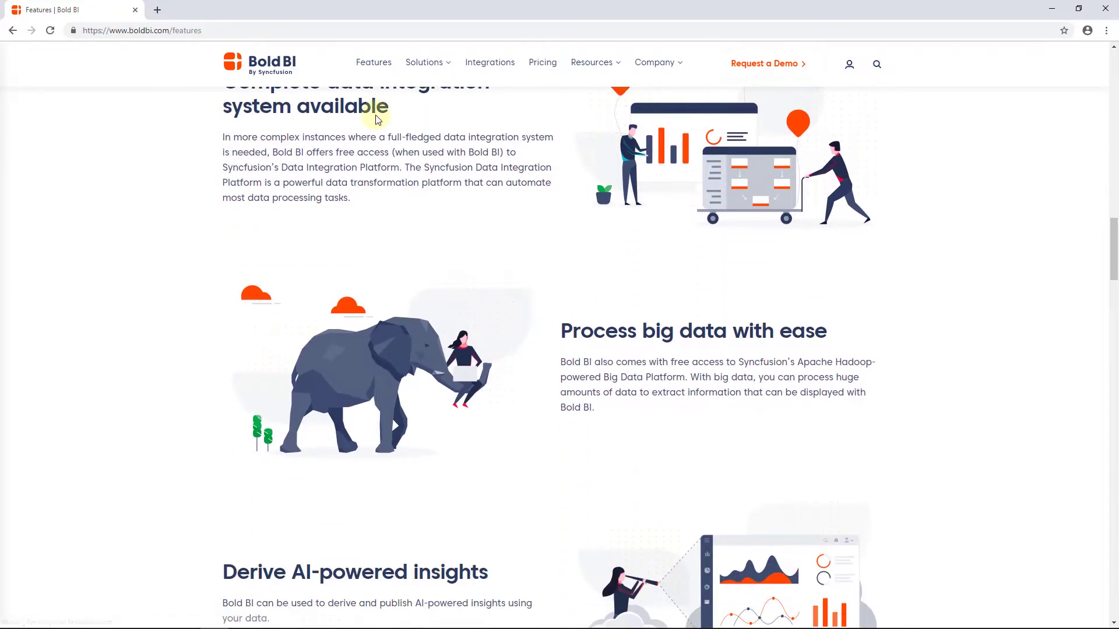
{"action": "scroll", "coordinate": [376, 119], "scroll_direction": "down", "scroll_amount": 3}
{"action": "scroll", "coordinate": [376, 119], "scroll_direction": "down", "scroll_amount": 3}
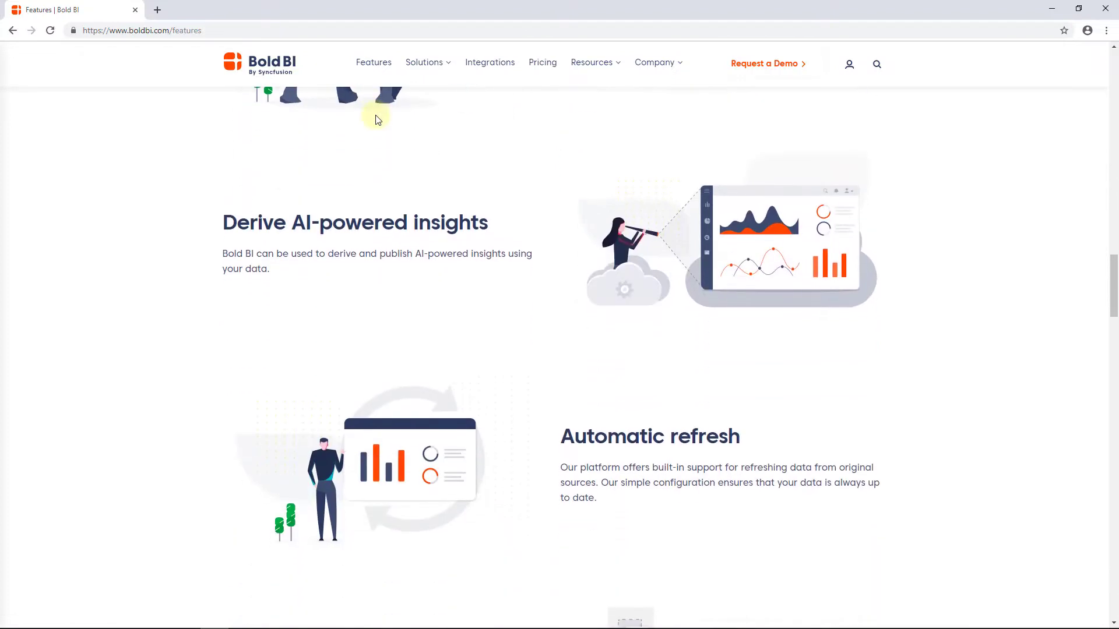
{"action": "scroll", "coordinate": [376, 120], "scroll_direction": "down", "scroll_amount": 10}
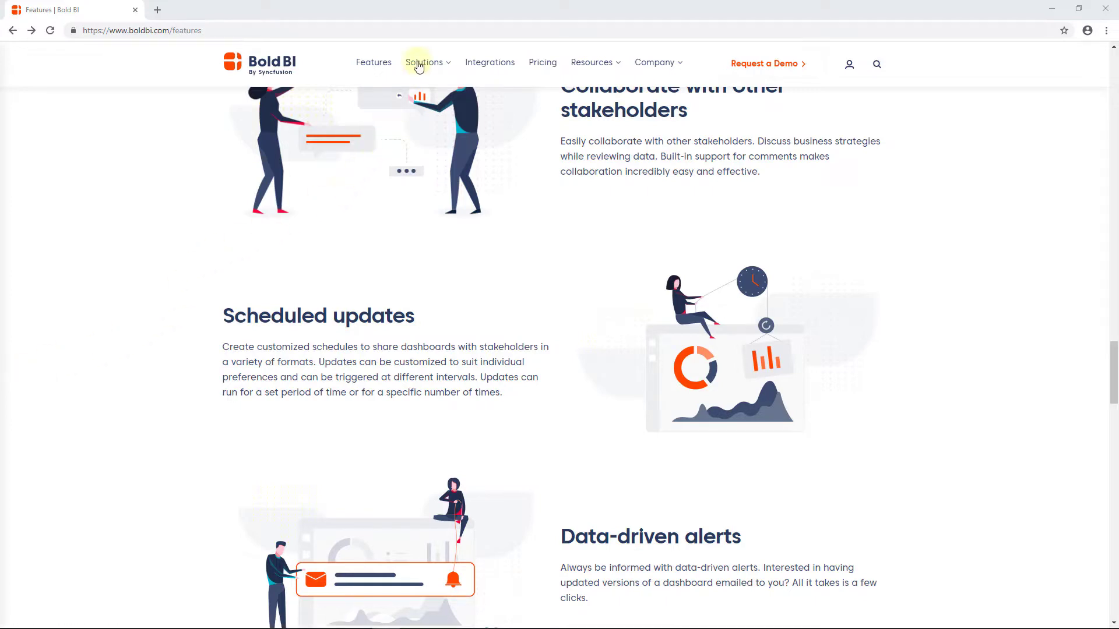
{"action": "mouse_move", "coordinate": [419, 64]}
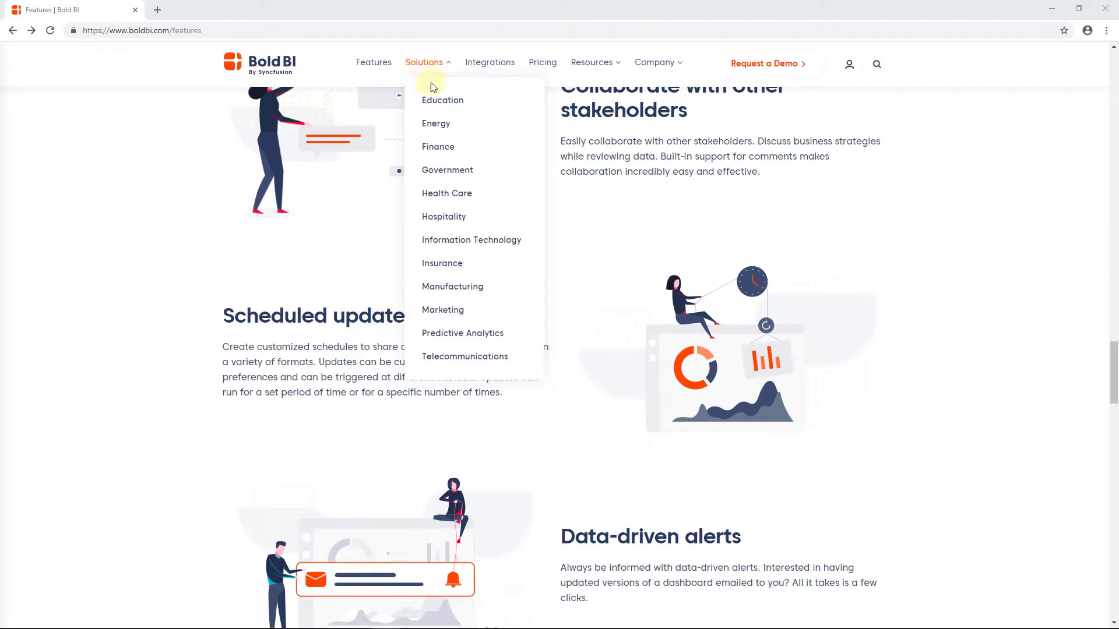
{"action": "left_click", "coordinate": [438, 148]}
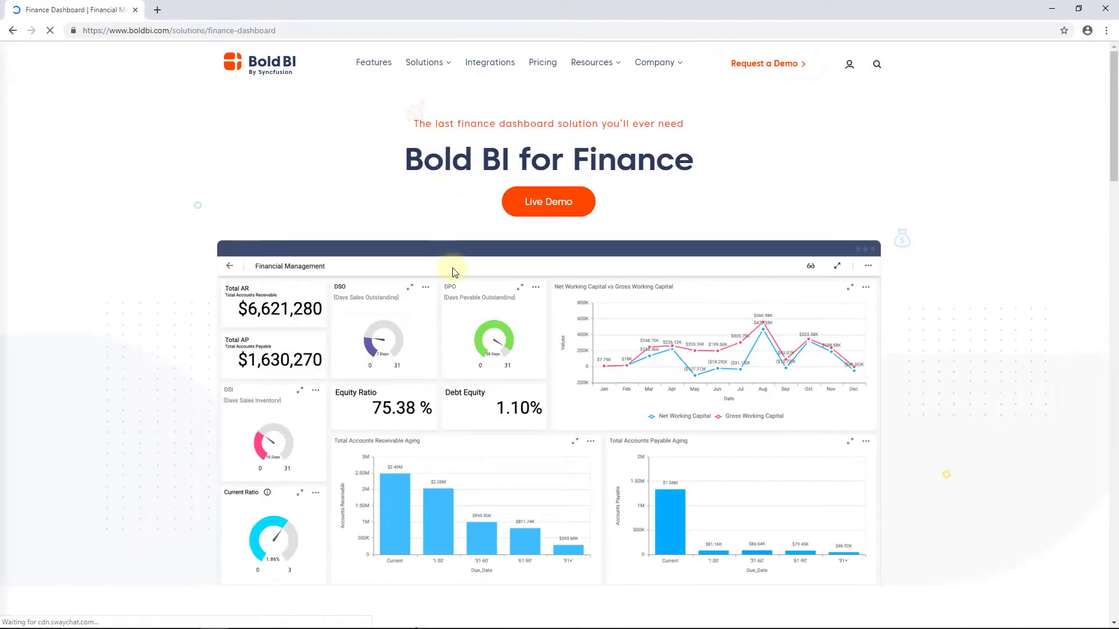
Step: Launch the Financial Management Live Demo in a new tab and switch back to the Finance page
{"action": "scroll", "coordinate": [454, 279], "scroll_direction": "down", "scroll_amount": 1}
{"action": "scroll", "coordinate": [454, 281], "scroll_direction": "down", "scroll_amount": 5}
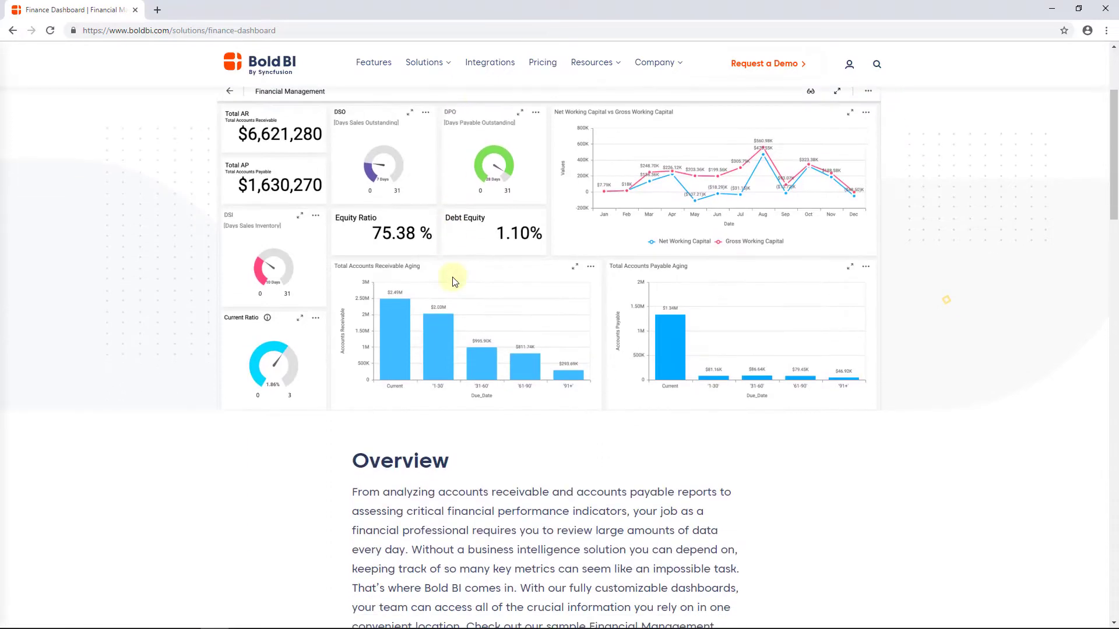
{"action": "scroll", "coordinate": [454, 281], "scroll_direction": "down", "scroll_amount": 4}
{"action": "scroll", "coordinate": [455, 281], "scroll_direction": "down", "scroll_amount": 4}
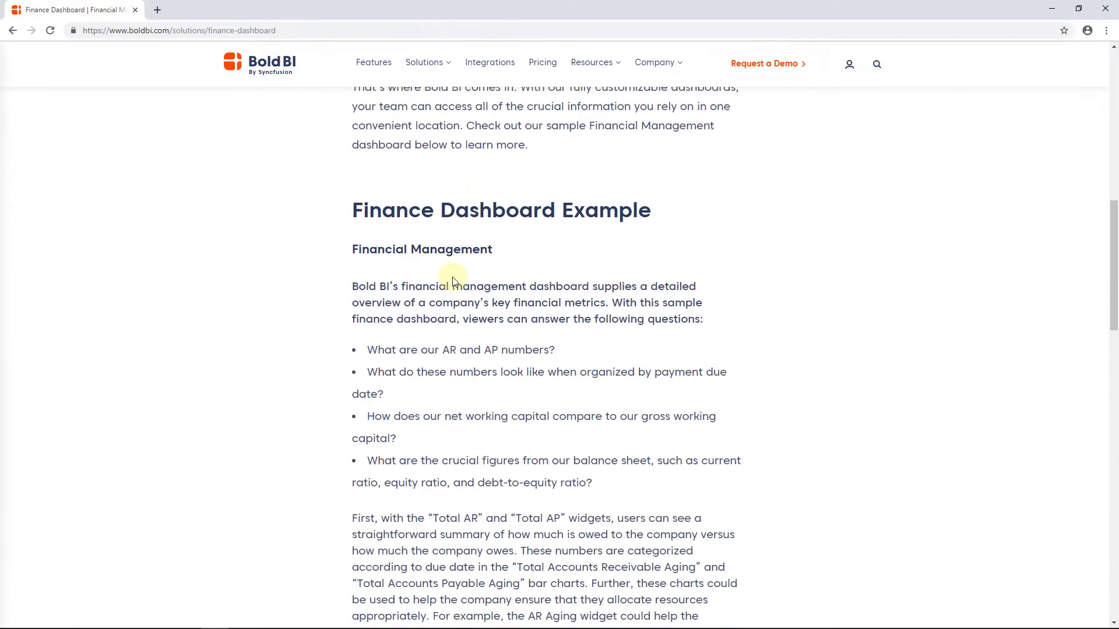
{"action": "scroll", "coordinate": [453, 277], "scroll_direction": "down", "scroll_amount": 6}
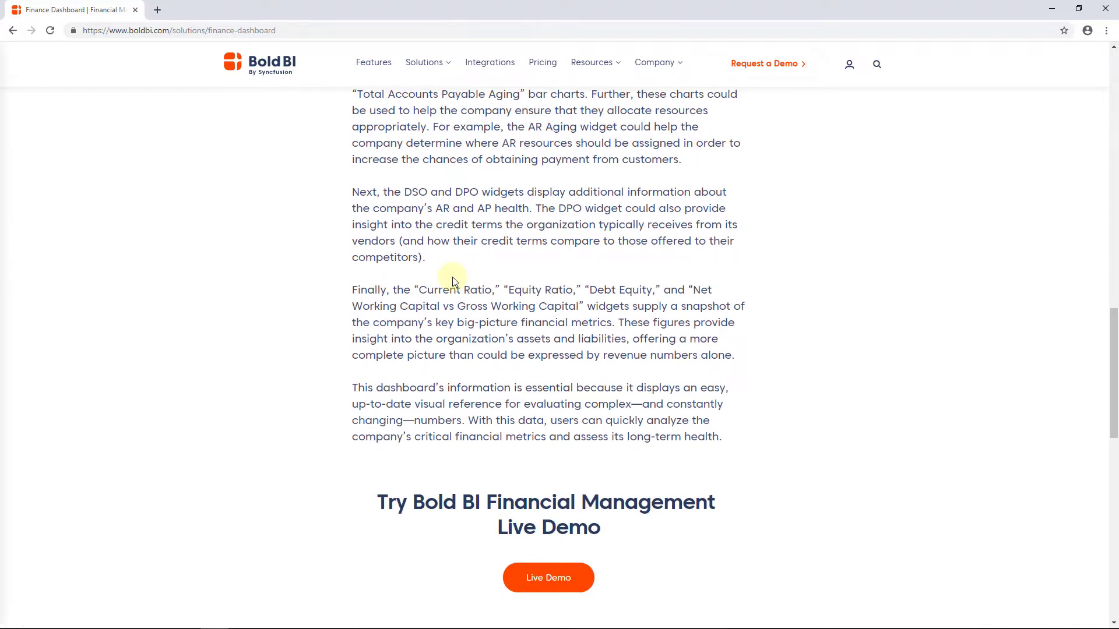
{"action": "left_click", "coordinate": [551, 582]}
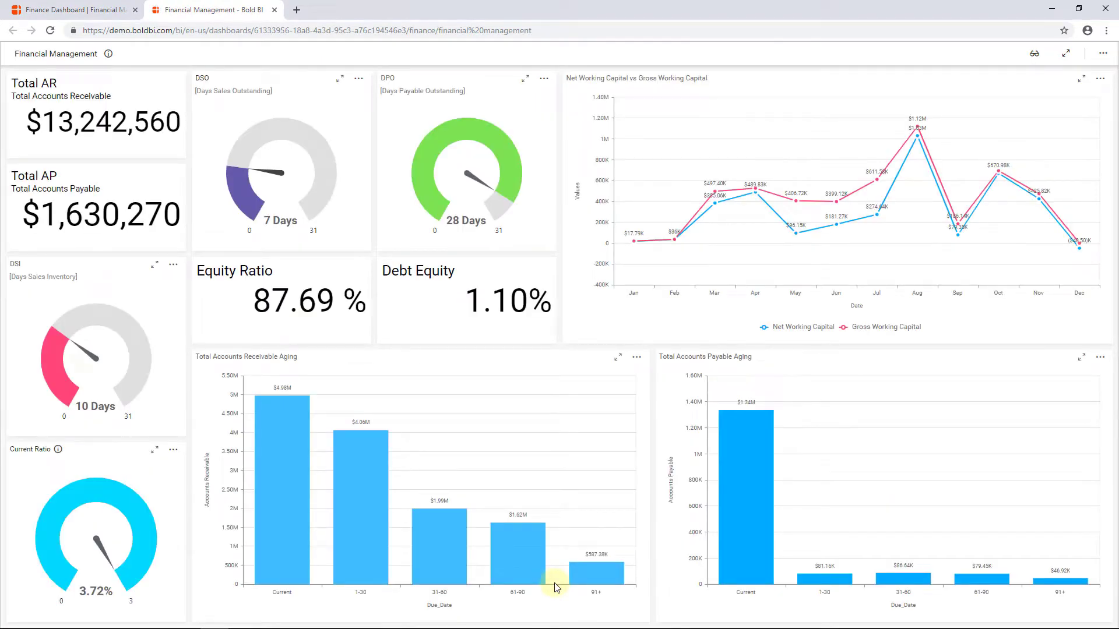
{"action": "left_click", "coordinate": [100, 12]}
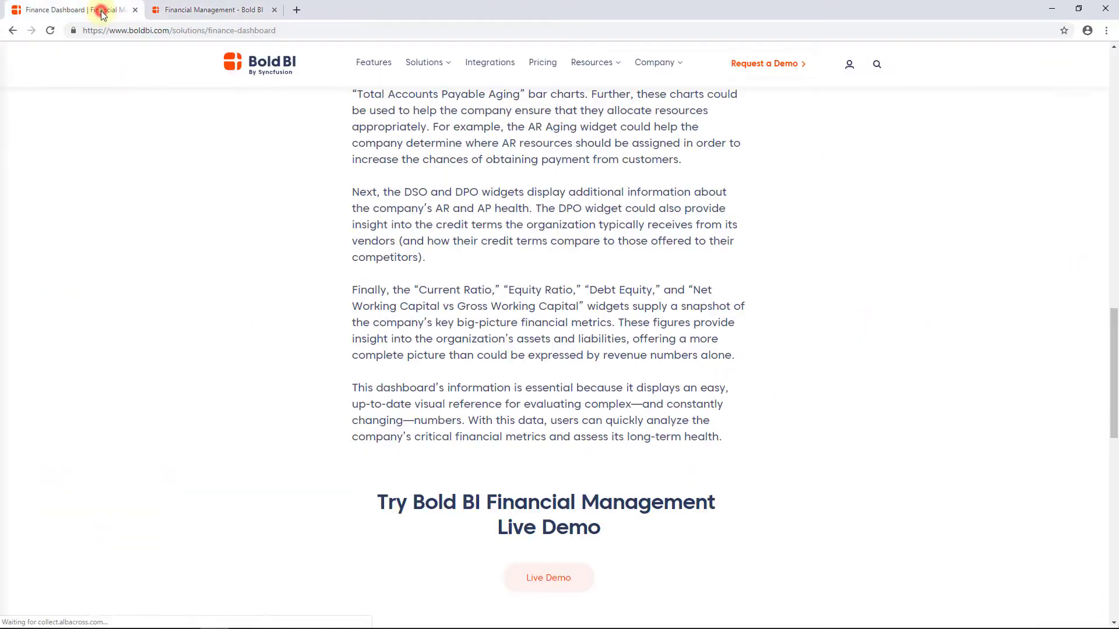
Step: Browse the Integrations logo grid, then open Company > Contact Us and scroll to its message form
{"action": "left_click", "coordinate": [497, 72]}
{"action": "scroll", "coordinate": [497, 72], "scroll_direction": "down", "scroll_amount": 10}
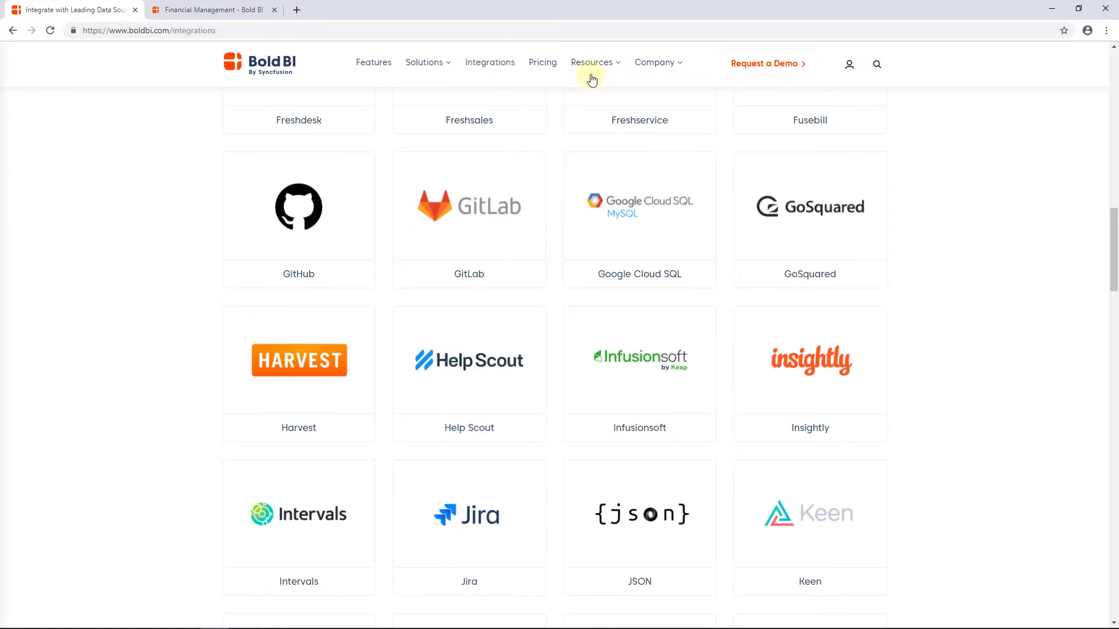
{"action": "mouse_move", "coordinate": [592, 76]}
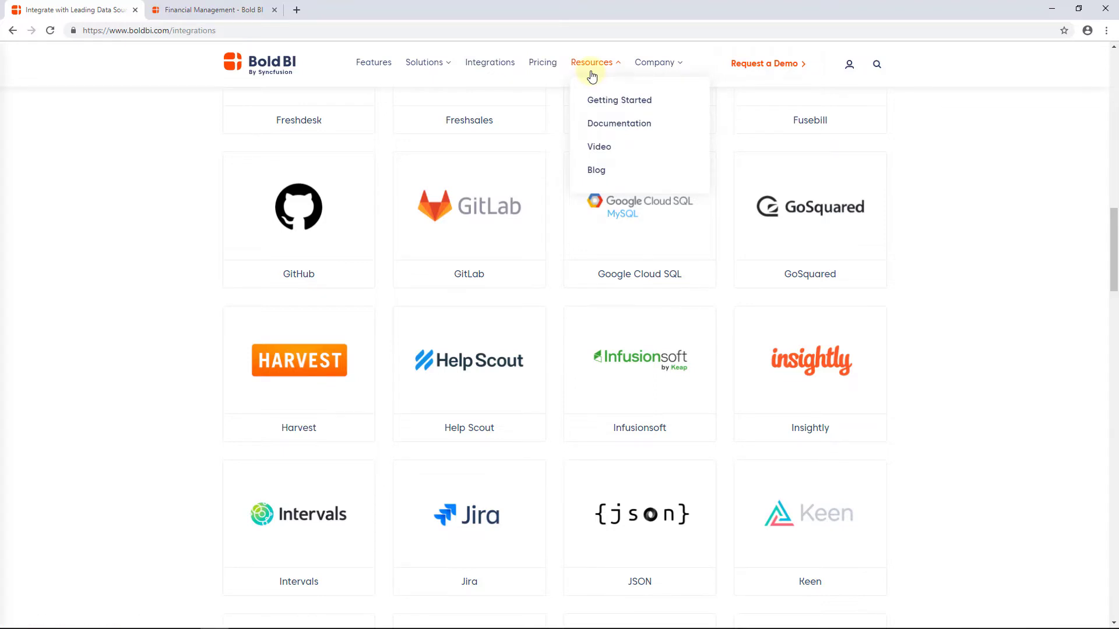
{"action": "mouse_move", "coordinate": [662, 75]}
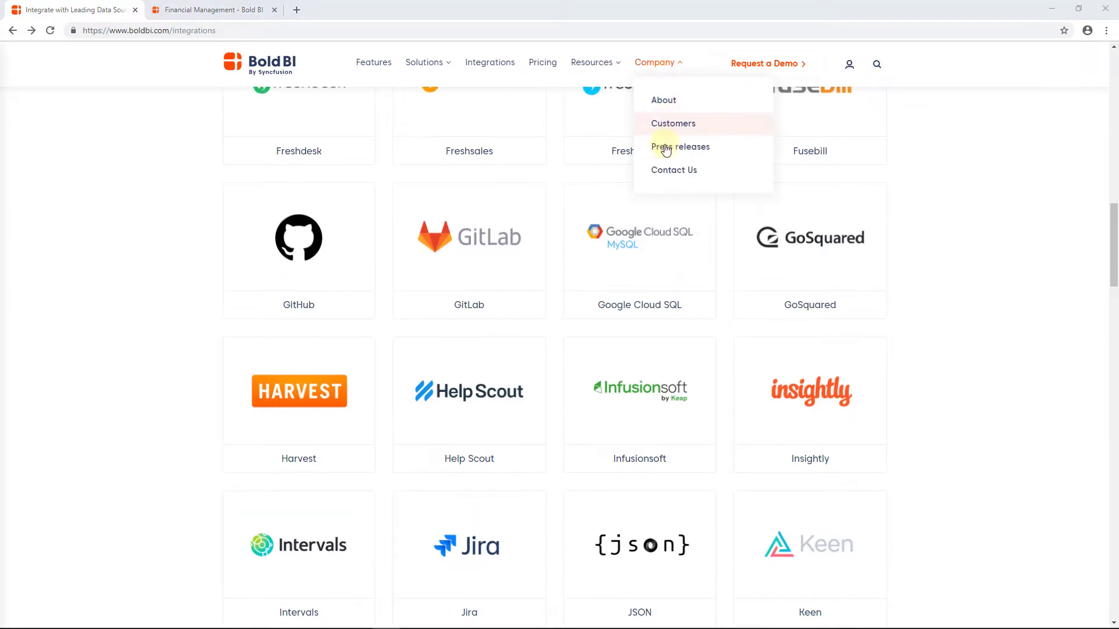
{"action": "left_click", "coordinate": [670, 172]}
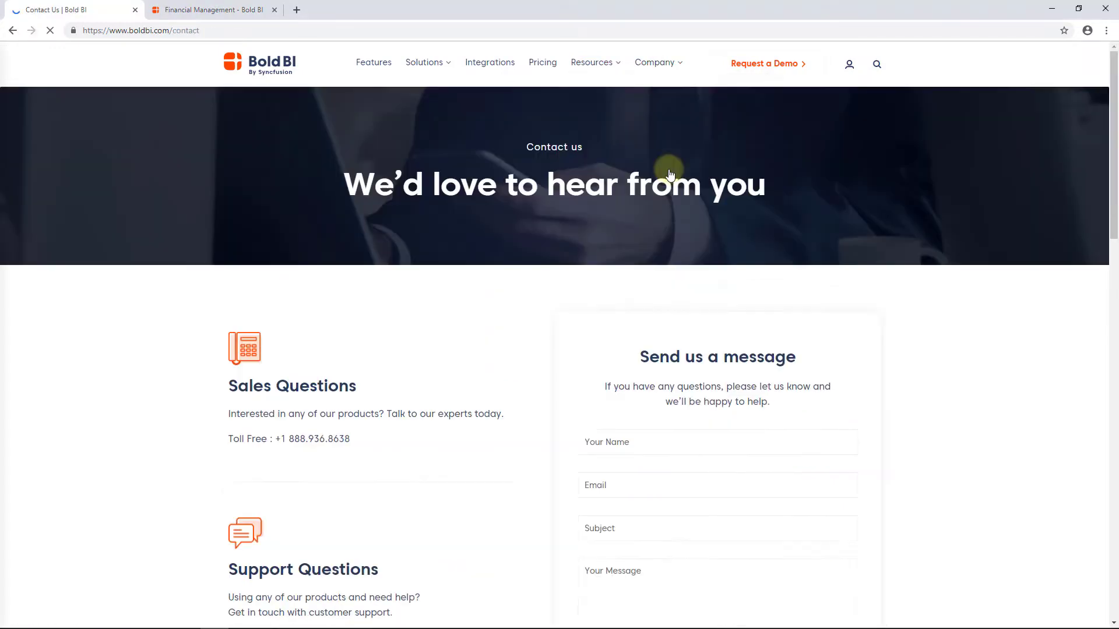
{"action": "scroll", "coordinate": [670, 173], "scroll_direction": "down", "scroll_amount": 3}
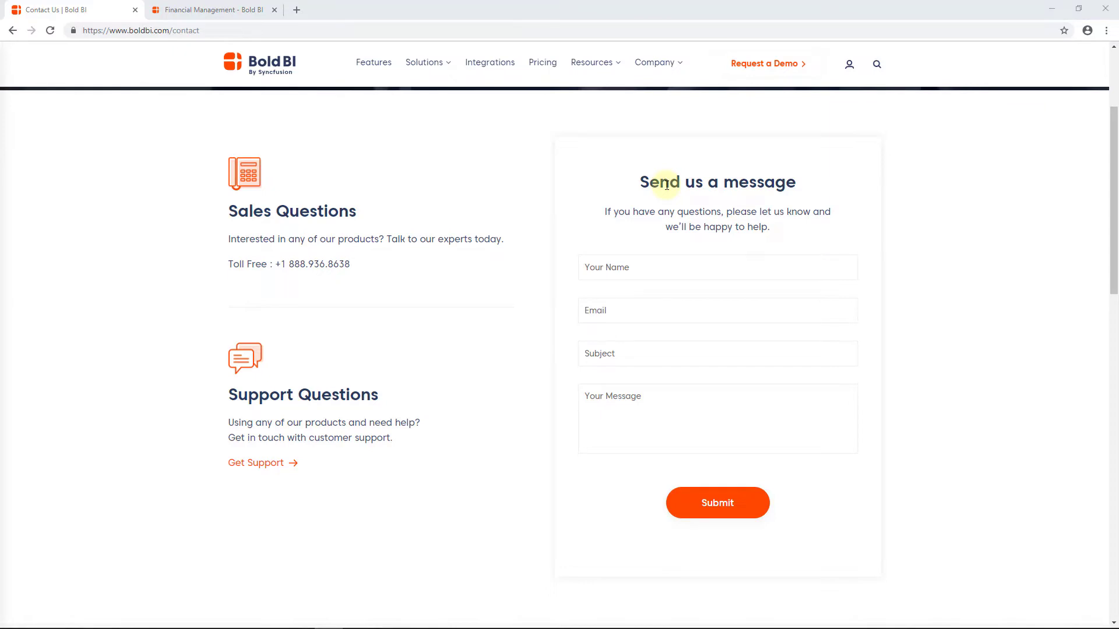
Step: From Pricing, start the Business 10 plan free trial and submit the registration
{"action": "left_click", "coordinate": [548, 71]}
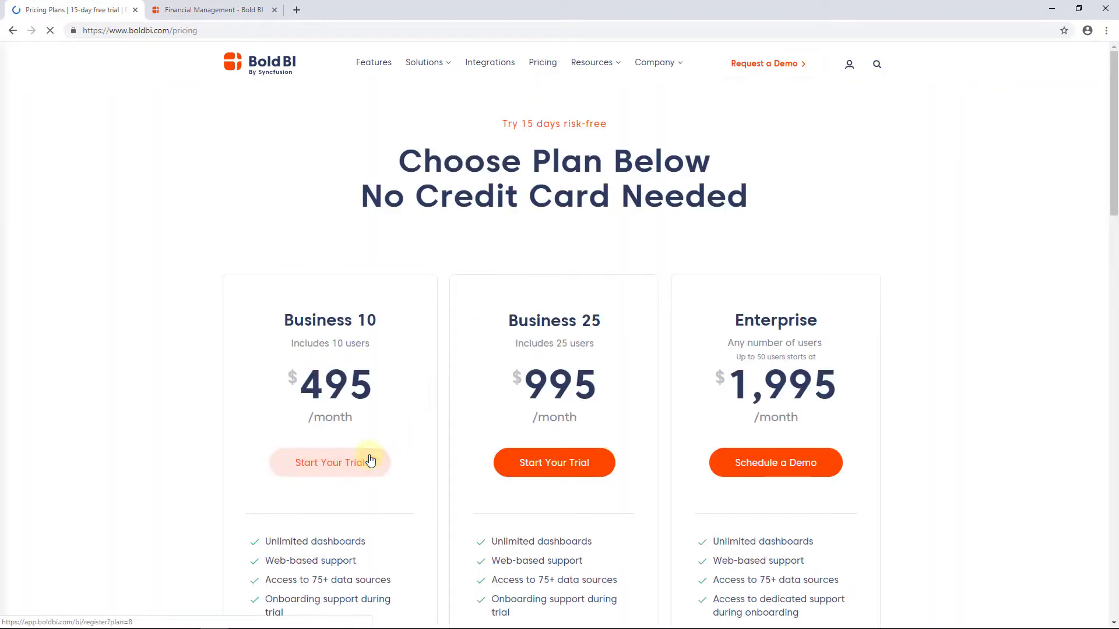
{"action": "left_click", "coordinate": [370, 461]}
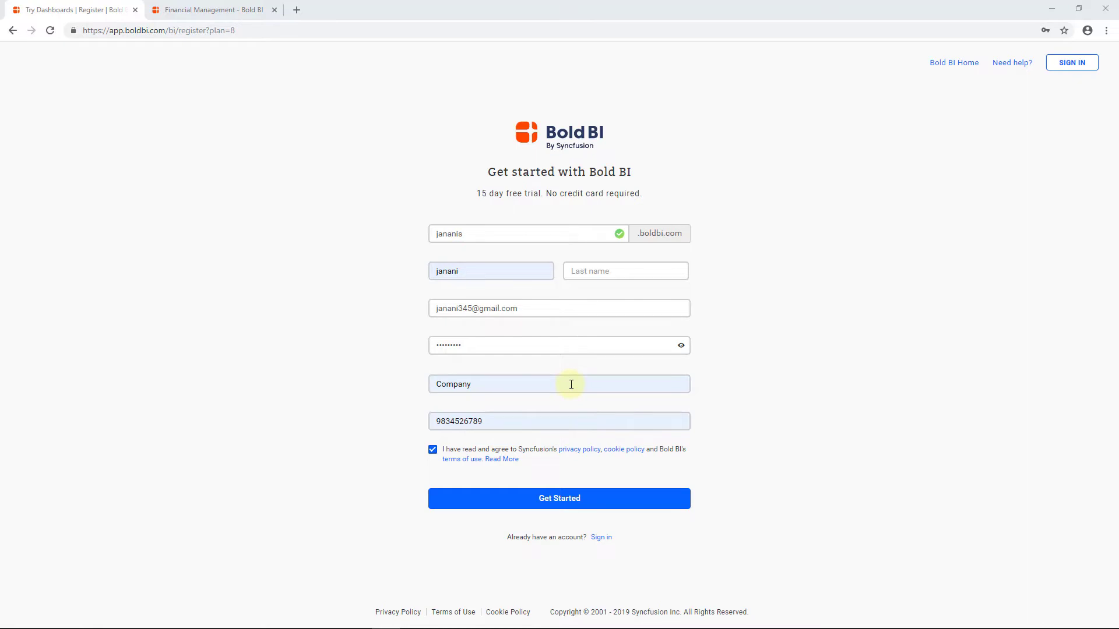
{"action": "left_click", "coordinate": [552, 499]}
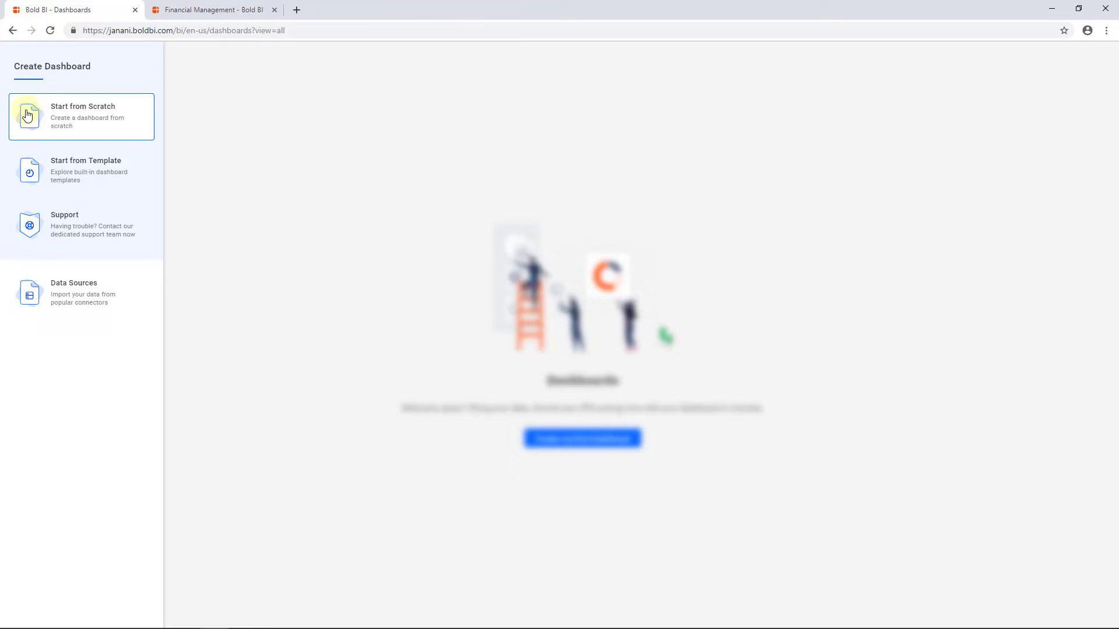
Step: Create a blank dashboard from scratch named 'Sample Dashboard' and open it in the designer
{"action": "left_click", "coordinate": [95, 113]}
{"action": "type", "text": "Sample Dashboard"}
{"action": "left_click", "coordinate": [481, 330]}
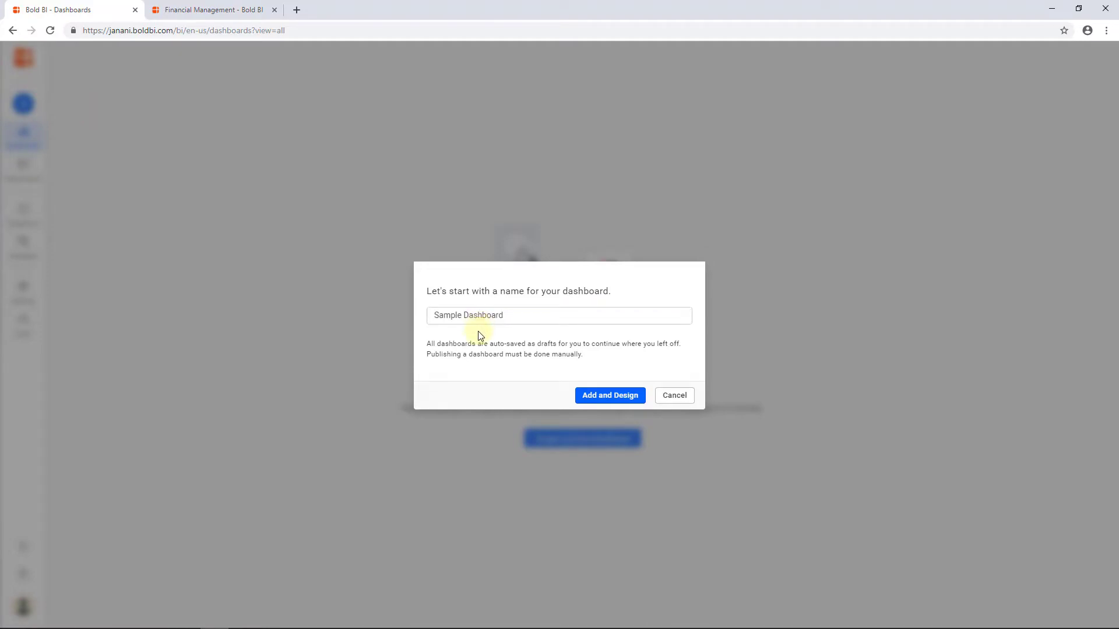
{"action": "left_click", "coordinate": [628, 396]}
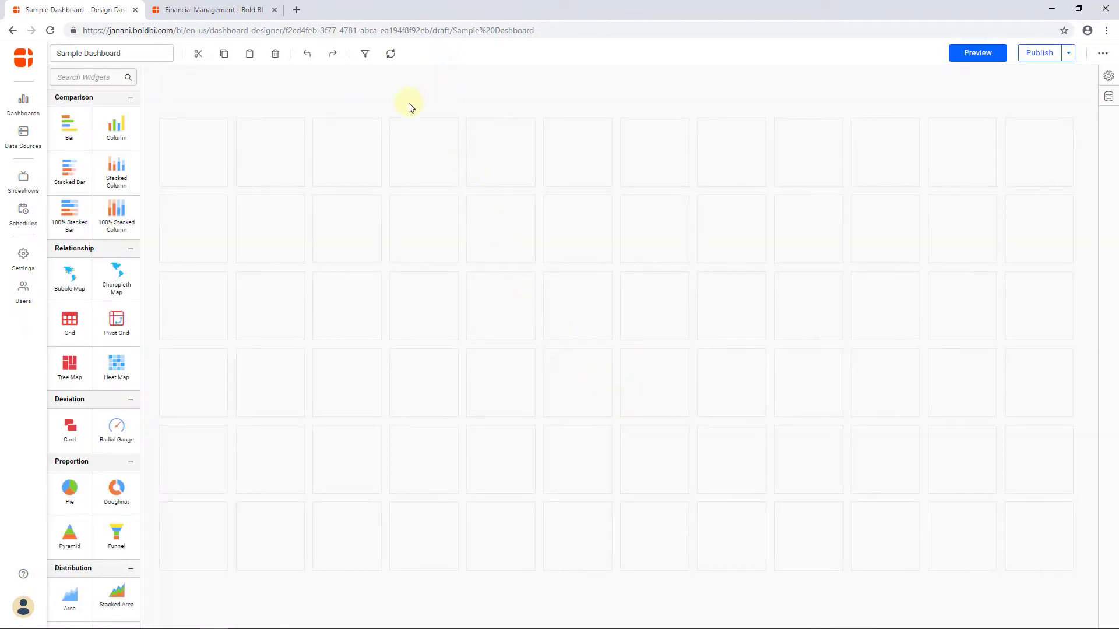
Step: Open the new data source connector gallery and drag a Column chart onto the canvas top-left
{"action": "scroll", "coordinate": [83, 291], "scroll_direction": "down", "scroll_amount": 5}
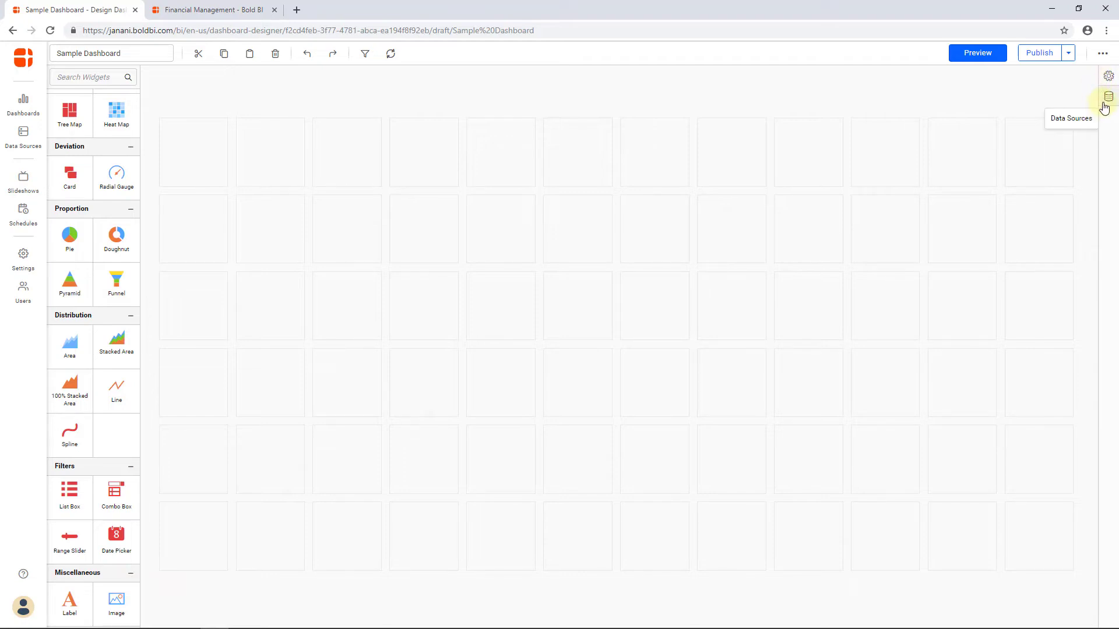
{"action": "left_click", "coordinate": [1104, 105]}
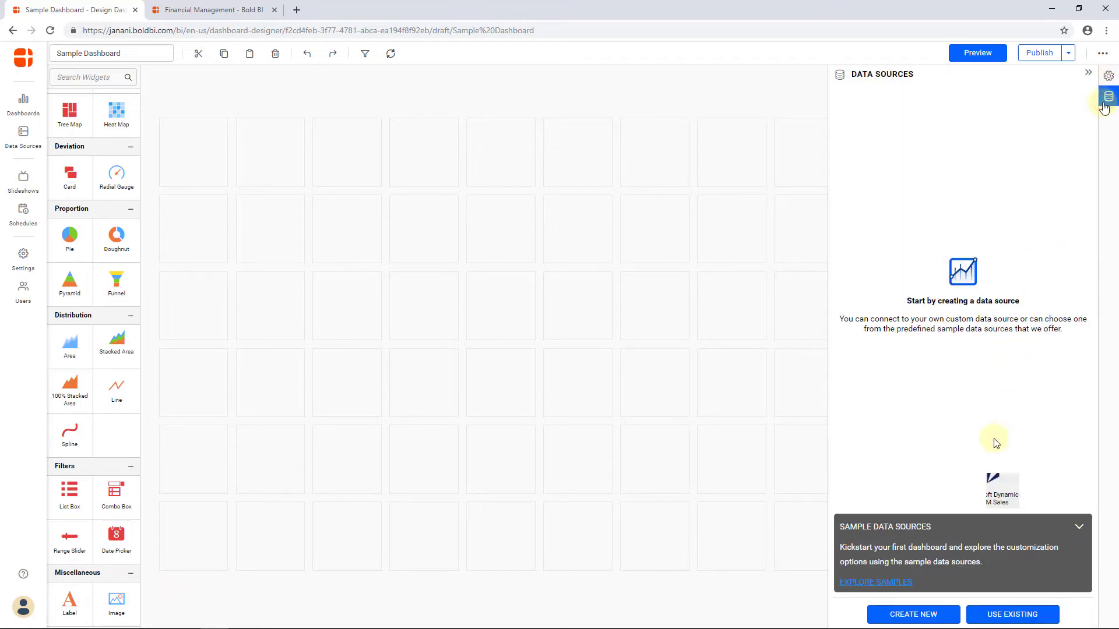
{"action": "left_click", "coordinate": [947, 612]}
{"action": "scroll", "coordinate": [991, 498], "scroll_direction": "down", "scroll_amount": 8}
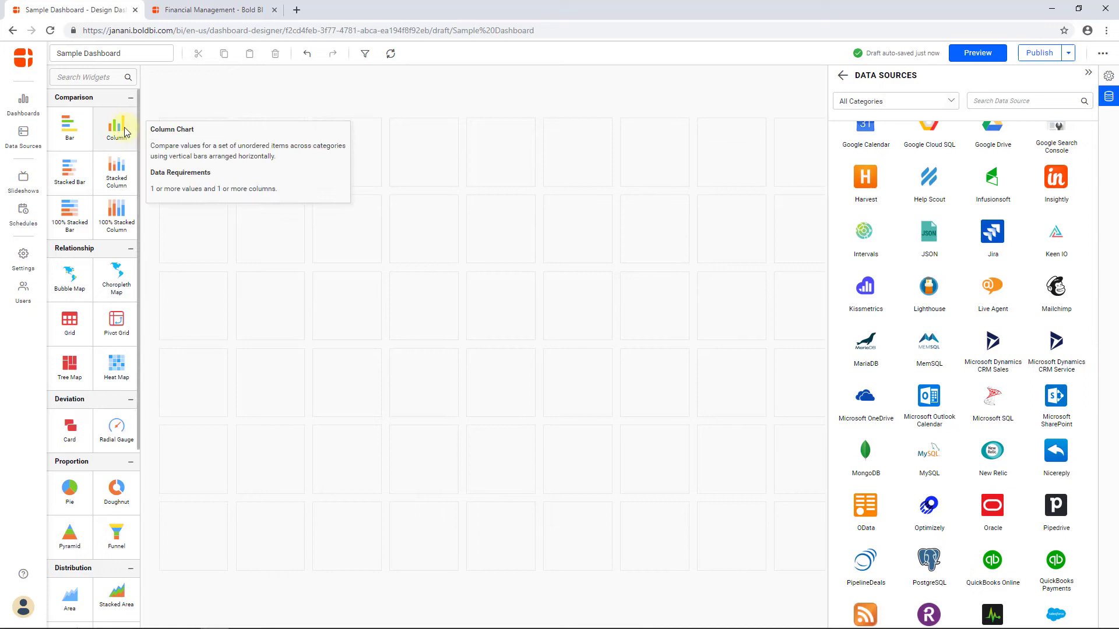
{"action": "left_click_drag", "start_coordinate": [116, 128], "coordinate": [337, 287]}
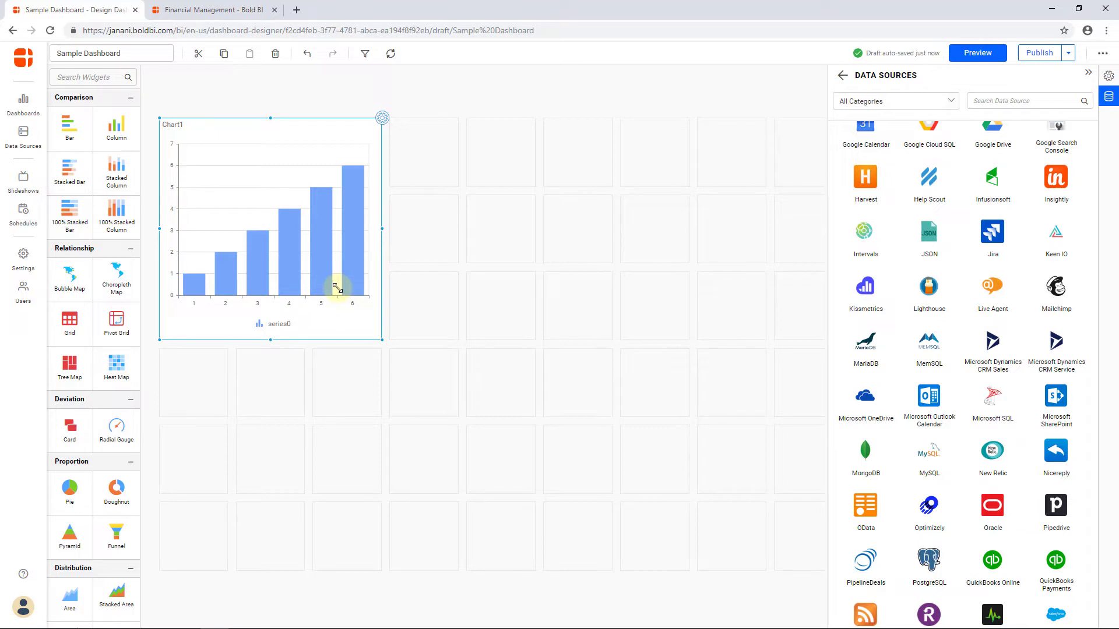
Step: Review the Column chart's properties, then publish Sample Dashboard
{"action": "left_click", "coordinate": [382, 118]}
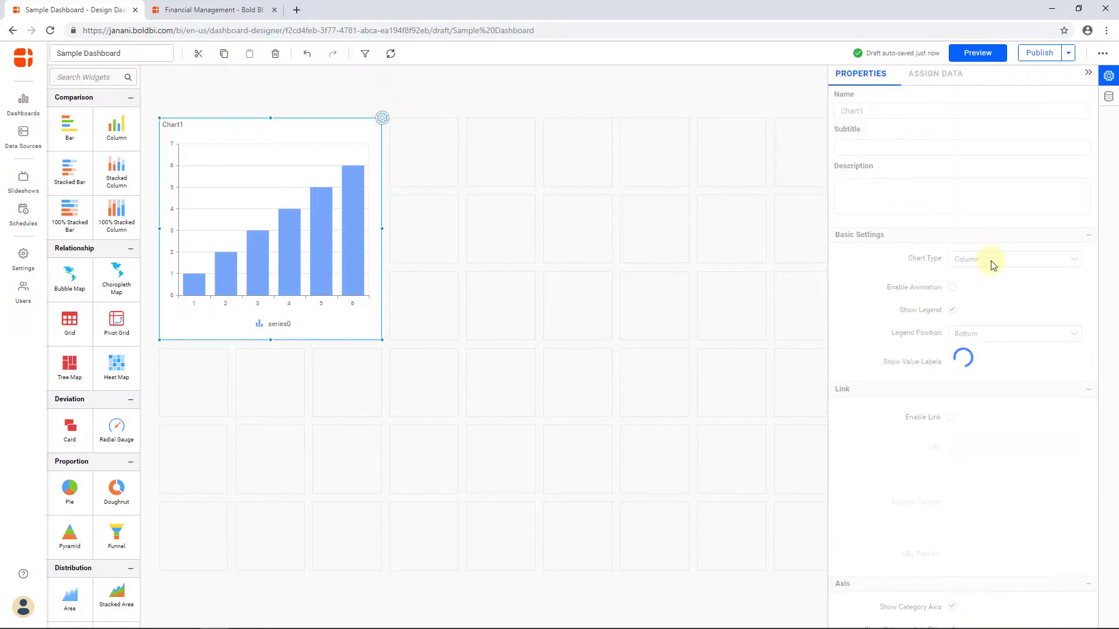
{"action": "scroll", "coordinate": [994, 265], "scroll_direction": "down", "scroll_amount": 5}
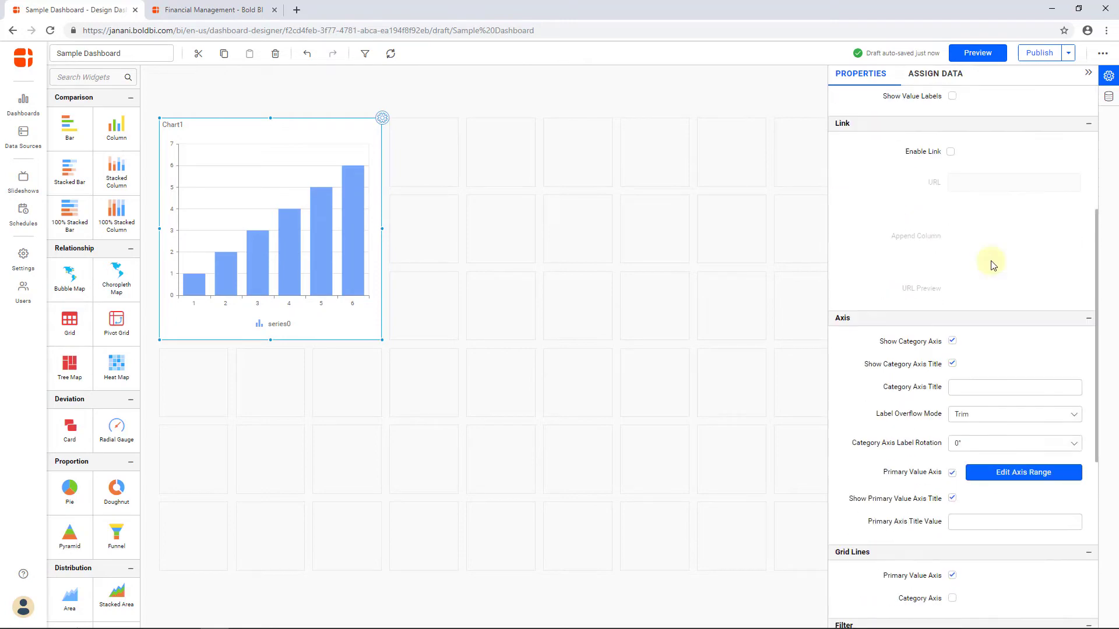
{"action": "scroll", "coordinate": [993, 266], "scroll_direction": "down", "scroll_amount": 5}
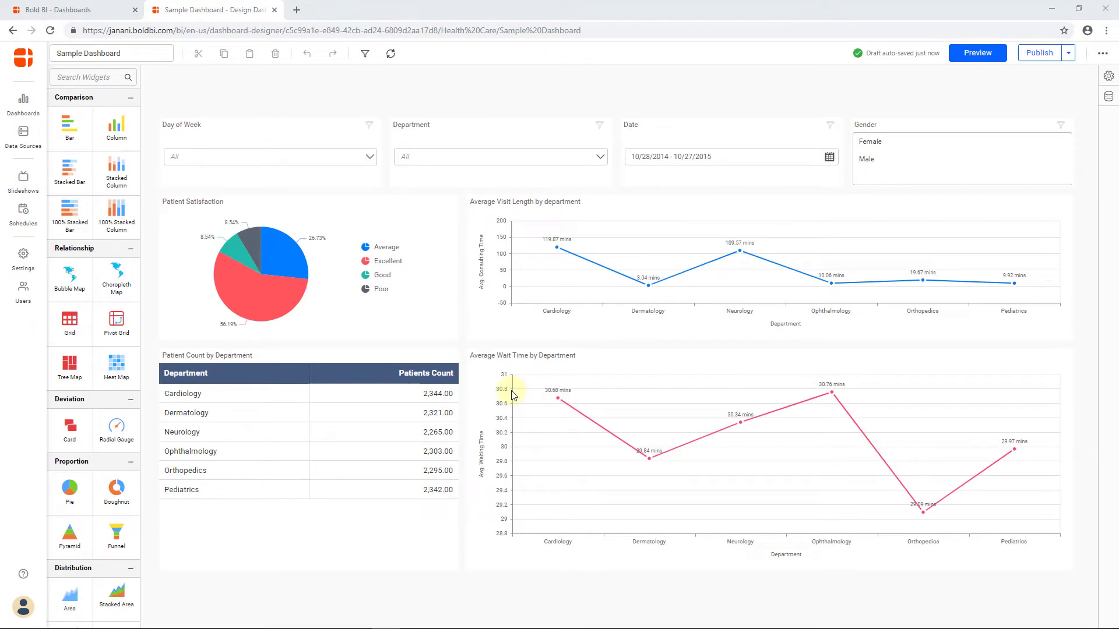
{"action": "left_click", "coordinate": [1035, 52]}
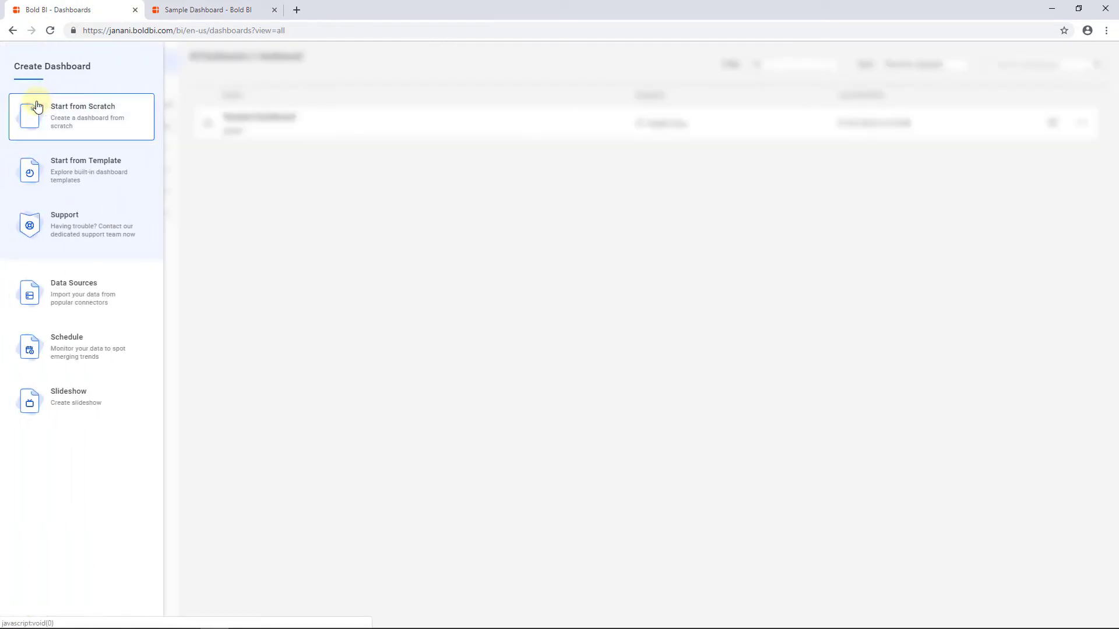
Step: Load the Google Analytics (Website Traffic) template from the template list with sample data
{"action": "left_click", "coordinate": [93, 161]}
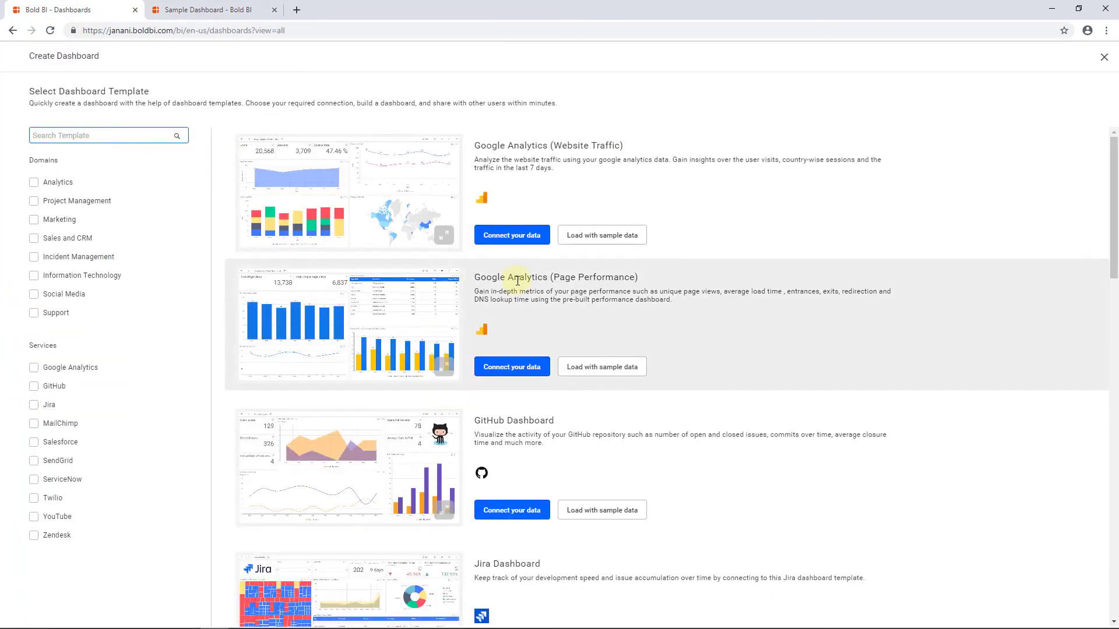
{"action": "scroll", "coordinate": [517, 281], "scroll_direction": "down", "scroll_amount": 1}
{"action": "scroll", "coordinate": [518, 282], "scroll_direction": "down", "scroll_amount": 5}
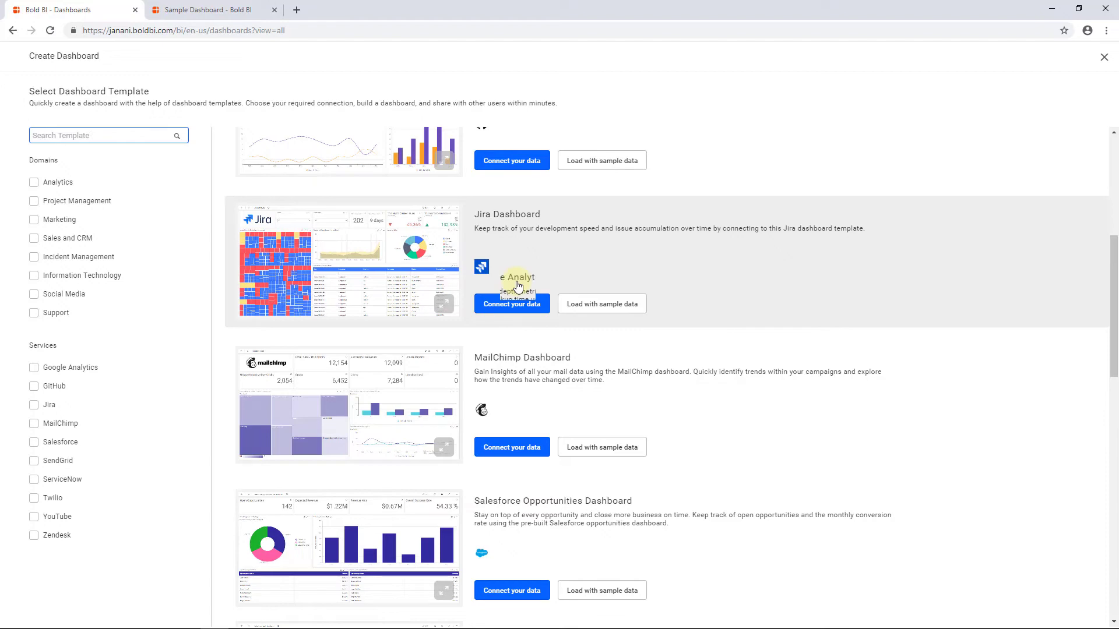
{"action": "scroll", "coordinate": [516, 286], "scroll_direction": "up", "scroll_amount": 5}
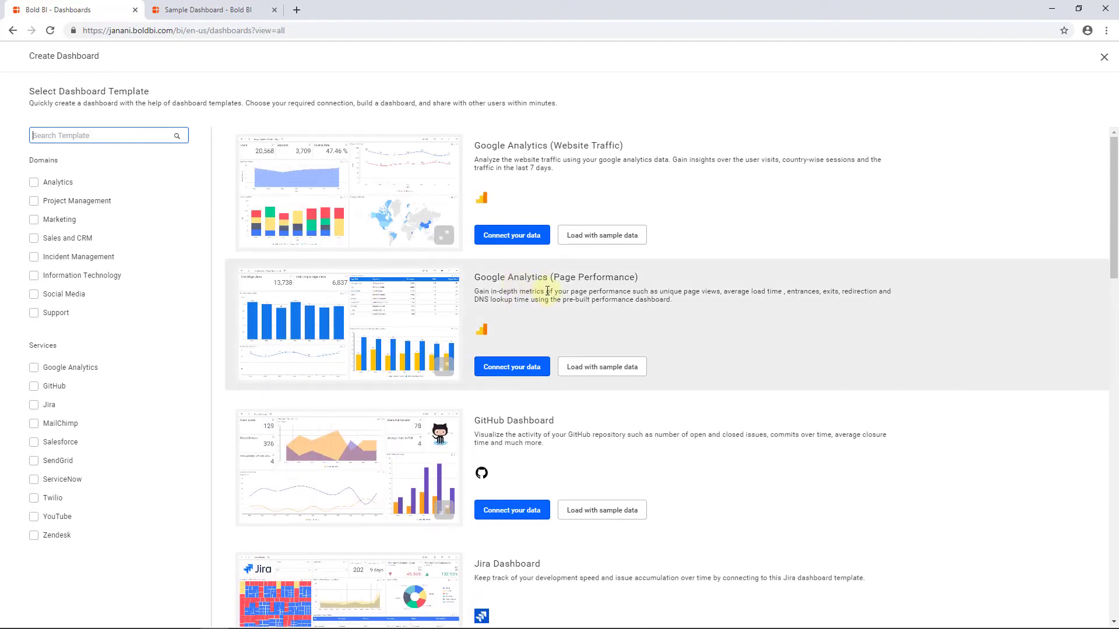
{"action": "left_click", "coordinate": [623, 240]}
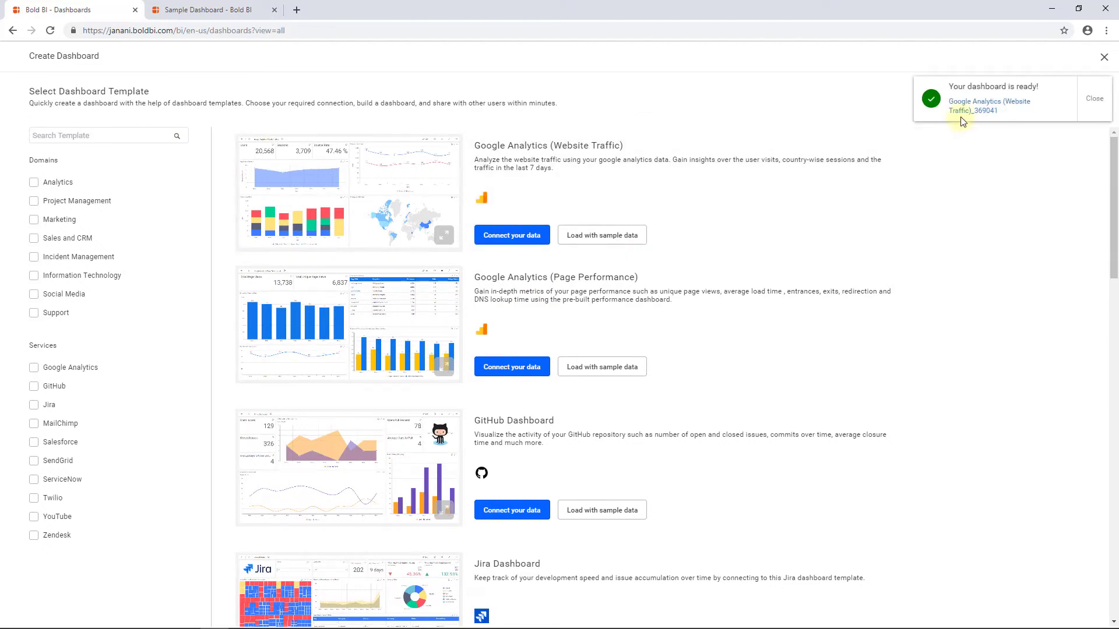
Step: Open the Google Analytics (Website Traffic)_369041 dashboard showing 21,351 users and 3,568 sessions
{"action": "left_click", "coordinate": [957, 112]}
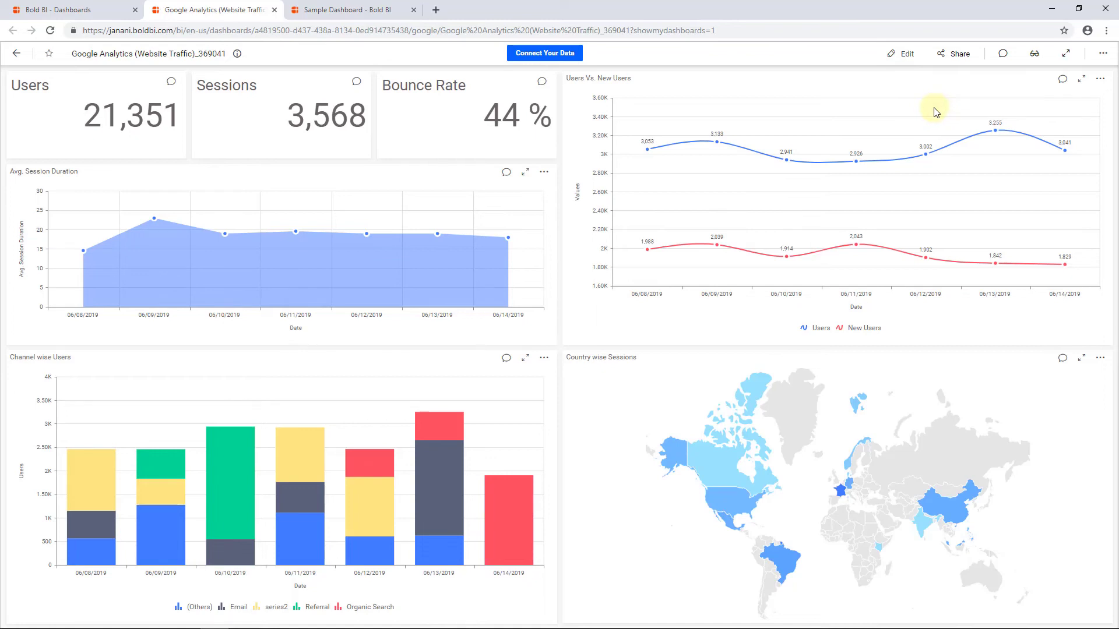
Step: Connect a new Google Analytics account through Google sign-in and confirm the Analytics selection
{"action": "left_click", "coordinate": [570, 54]}
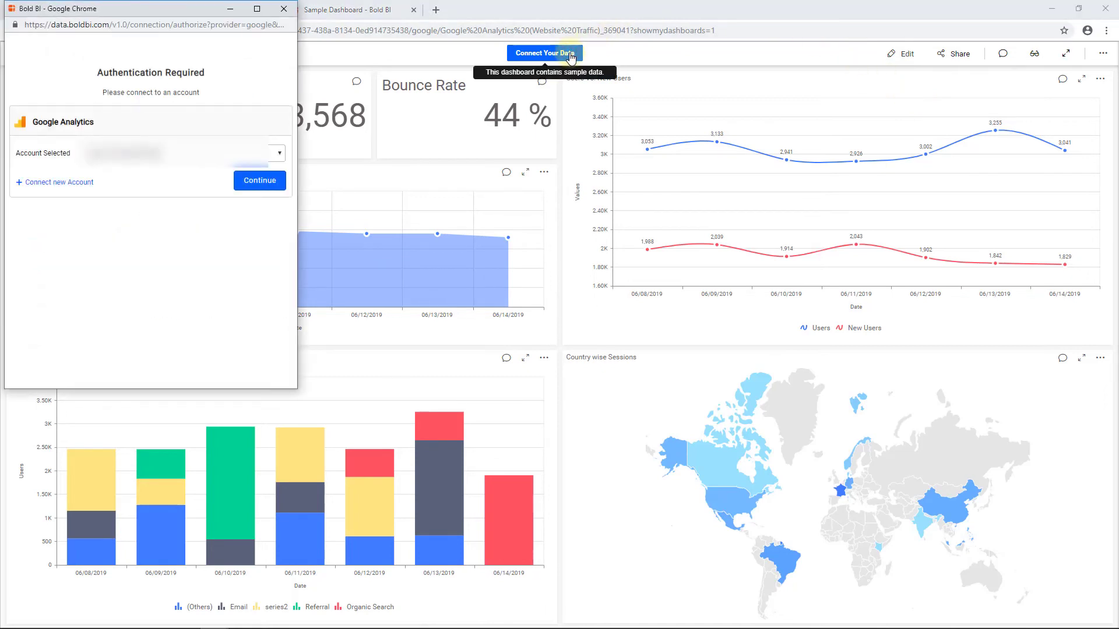
{"action": "left_click", "coordinate": [81, 182]}
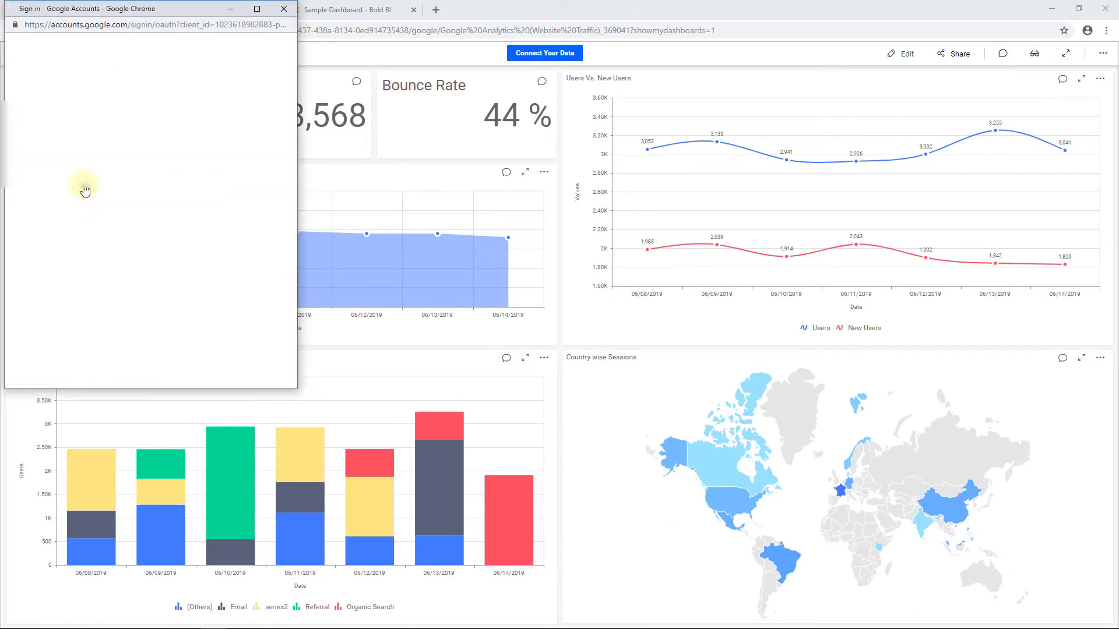
{"action": "left_click", "coordinate": [228, 204]}
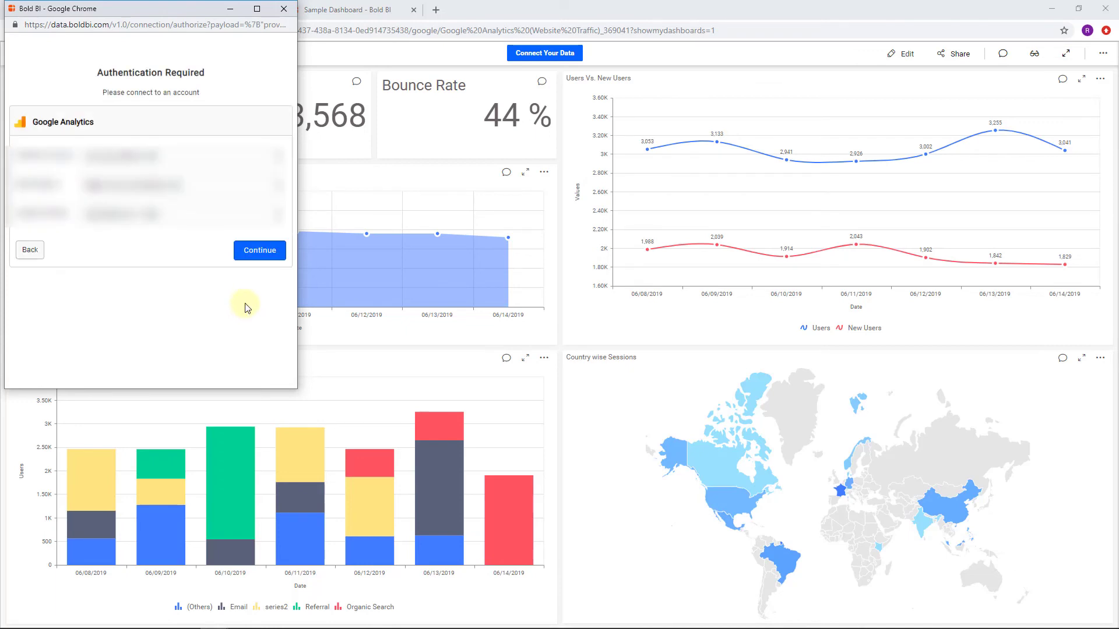
{"action": "left_click", "coordinate": [261, 251]}
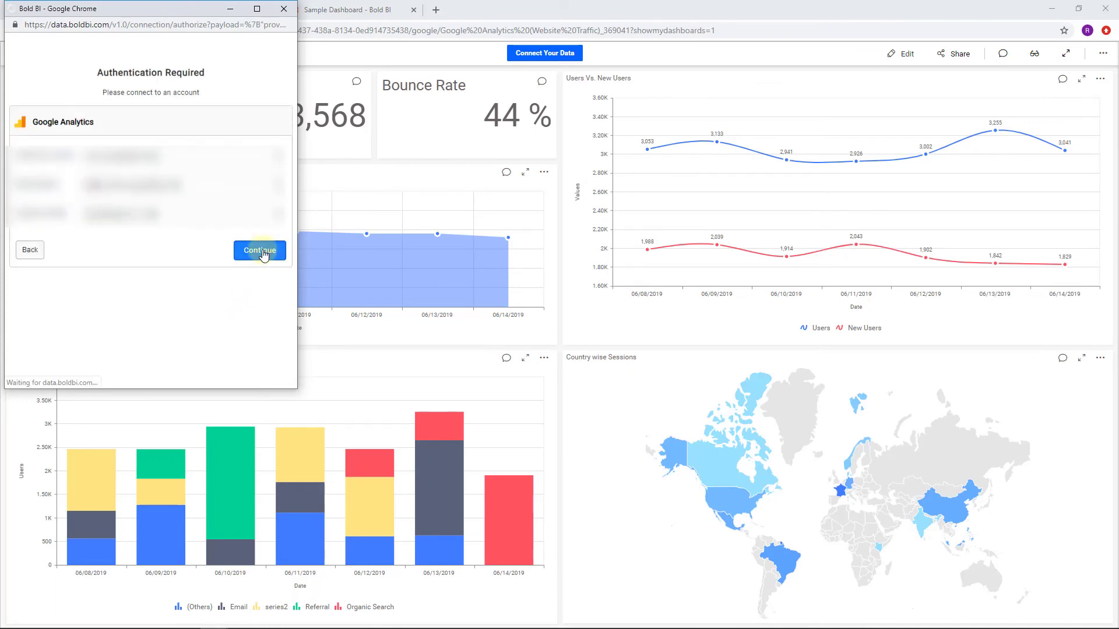